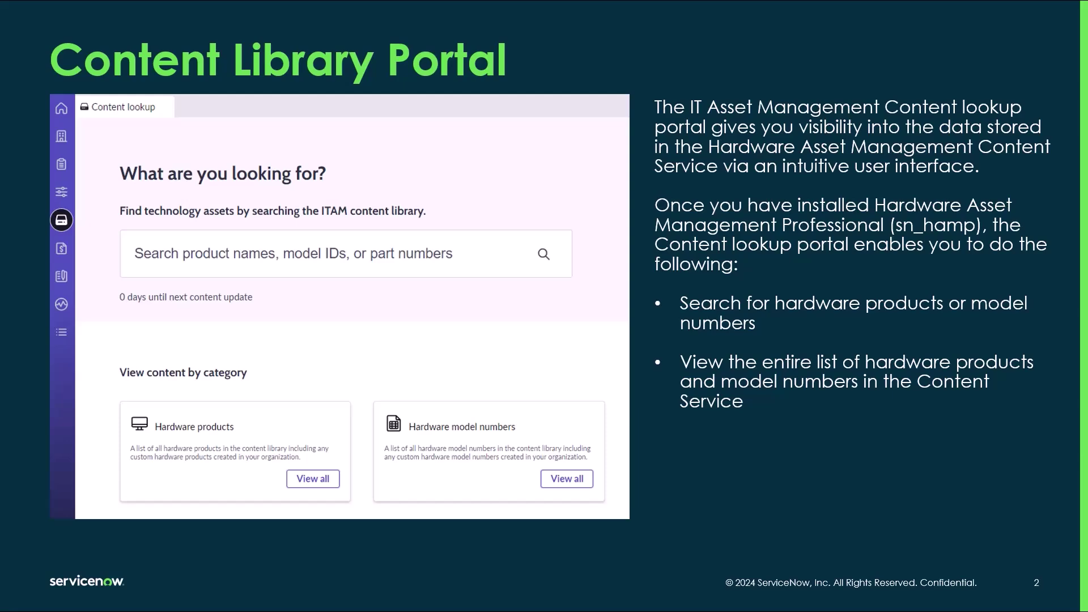
Advance to the slide about the 20B7CTOCO1 model record and its hardware lifecycle definitions.
key("Right")
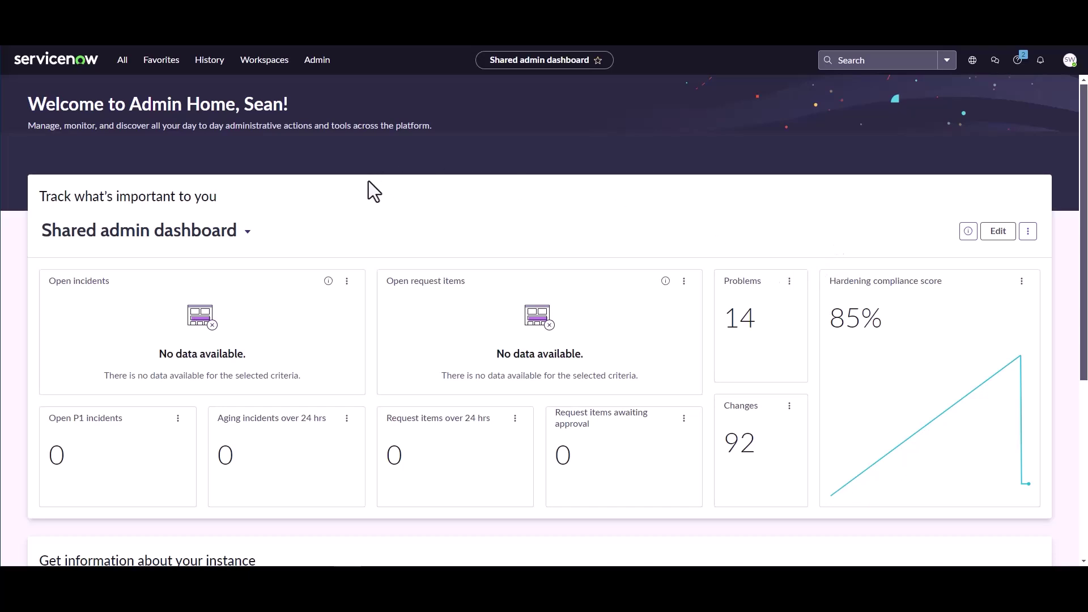
Open the Application Manager Plugins page using the 'plugin' navigation filter.
left_click(121, 67)
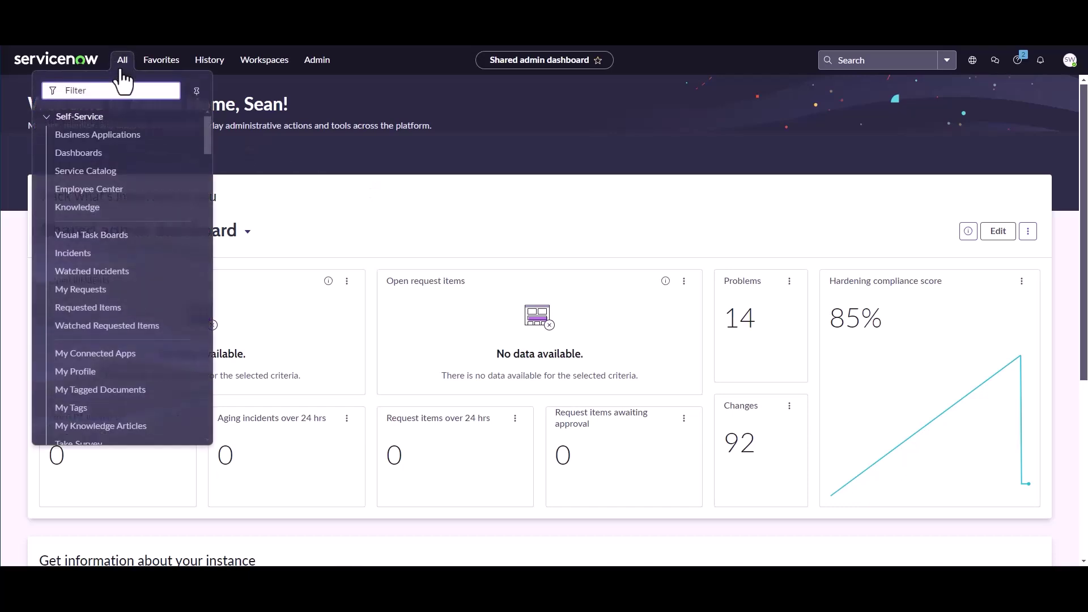
type("plugin")
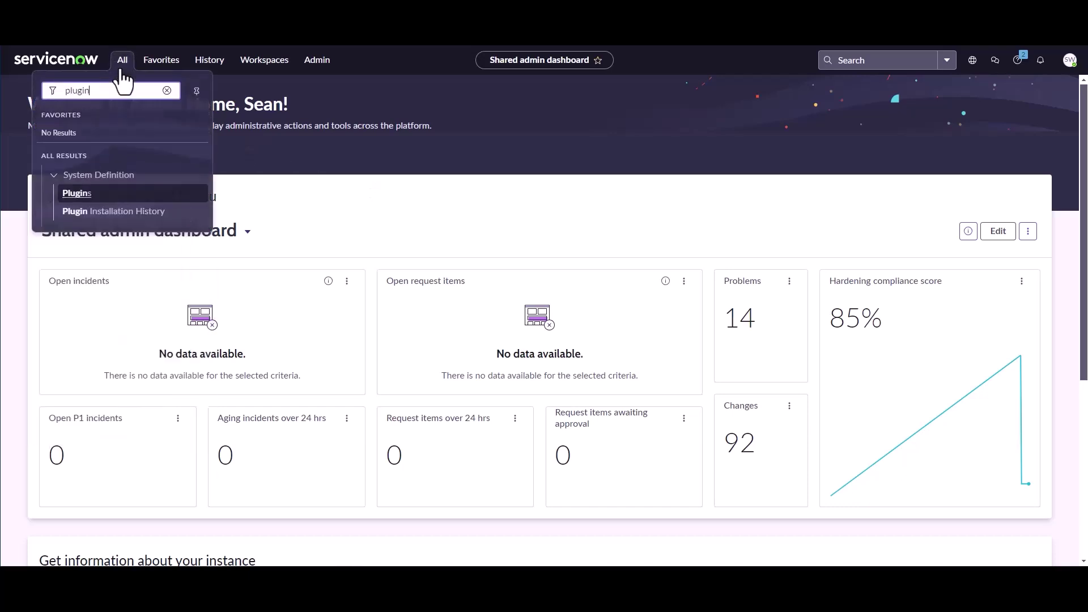
left_click(83, 193)
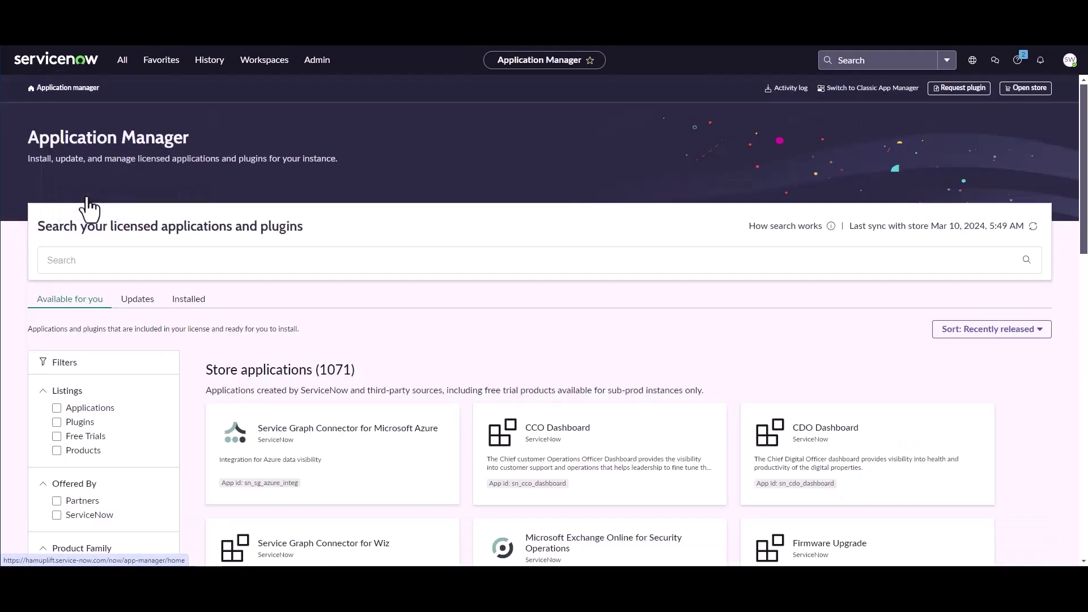
Search licensed applications and plugins for 'Content Library Portal'.
left_click(80, 272)
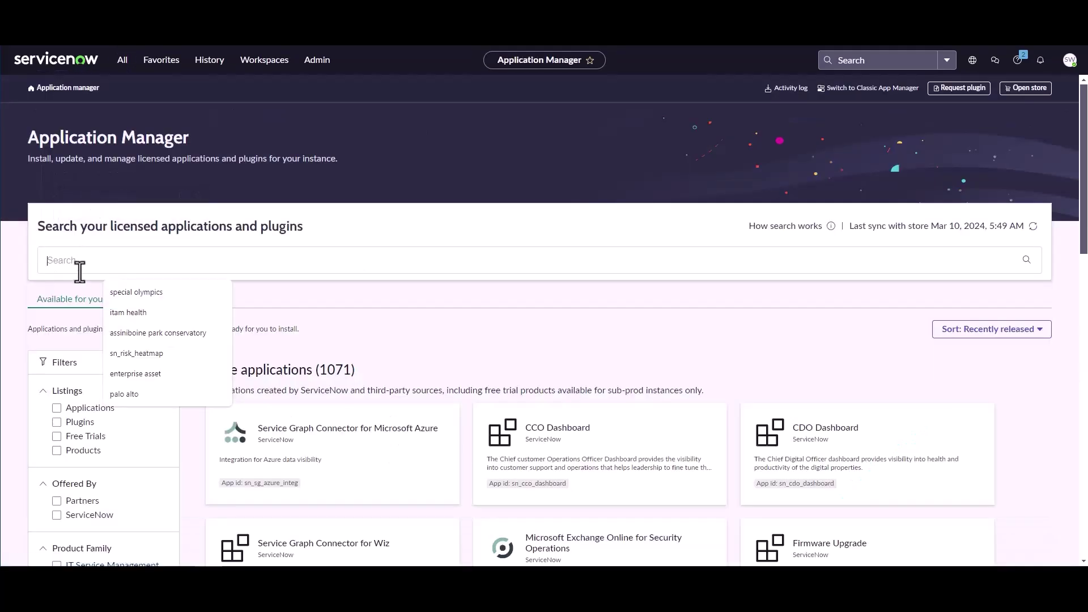
type("Content")
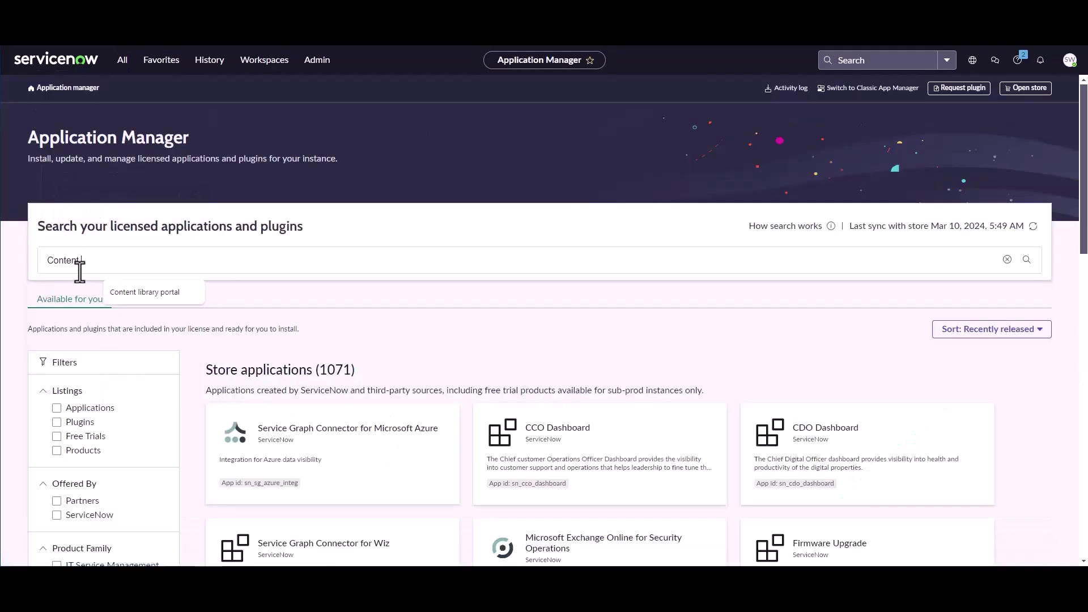
type(" Por")
key("BackSpace")
key("BackSpace")
key("BackSpace")
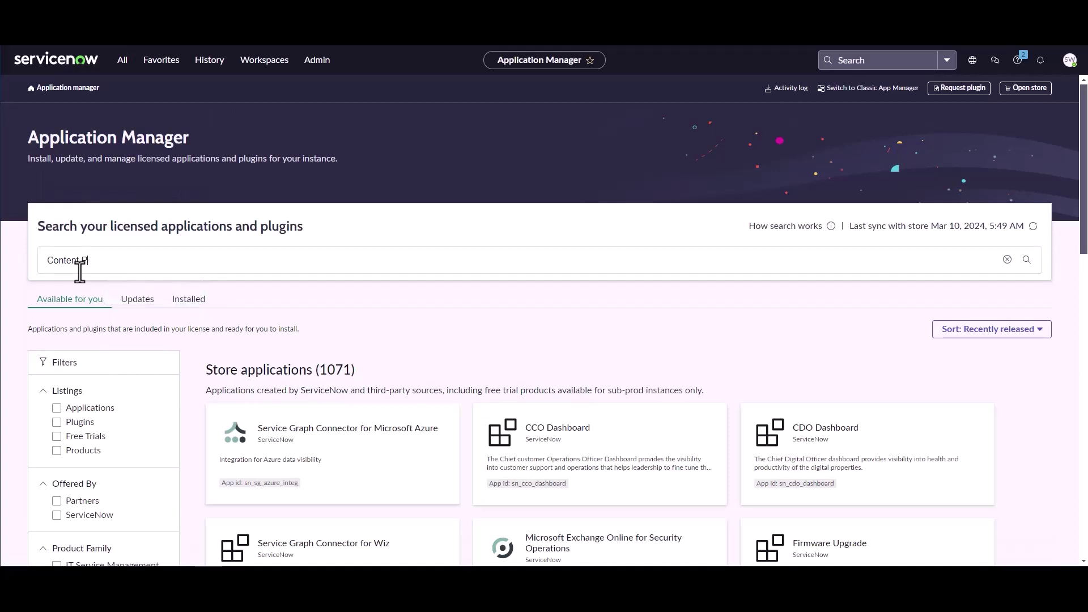
type("Library Portal")
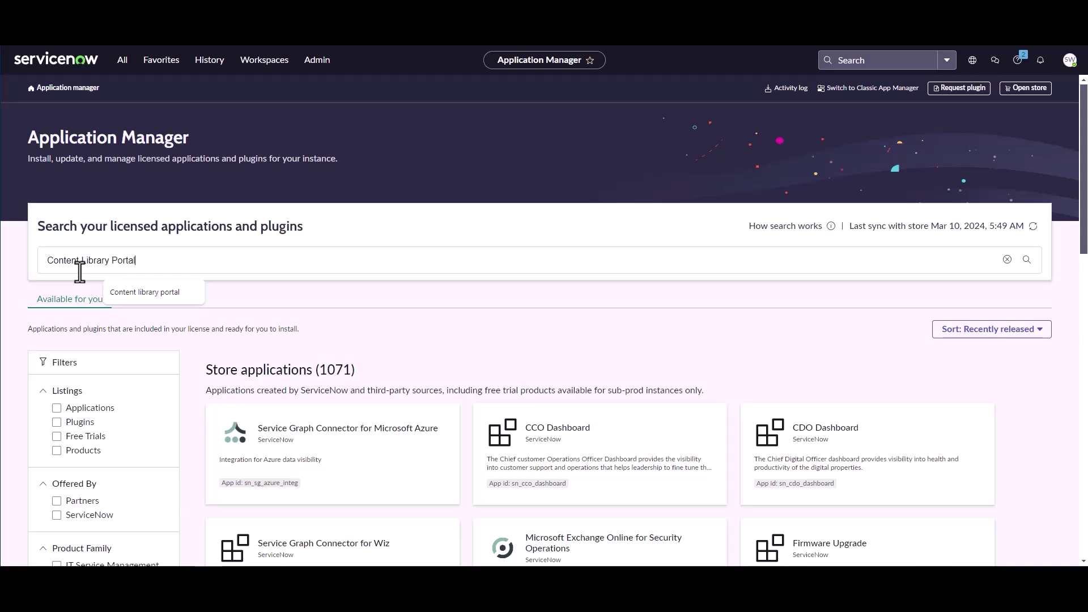
key("Return")
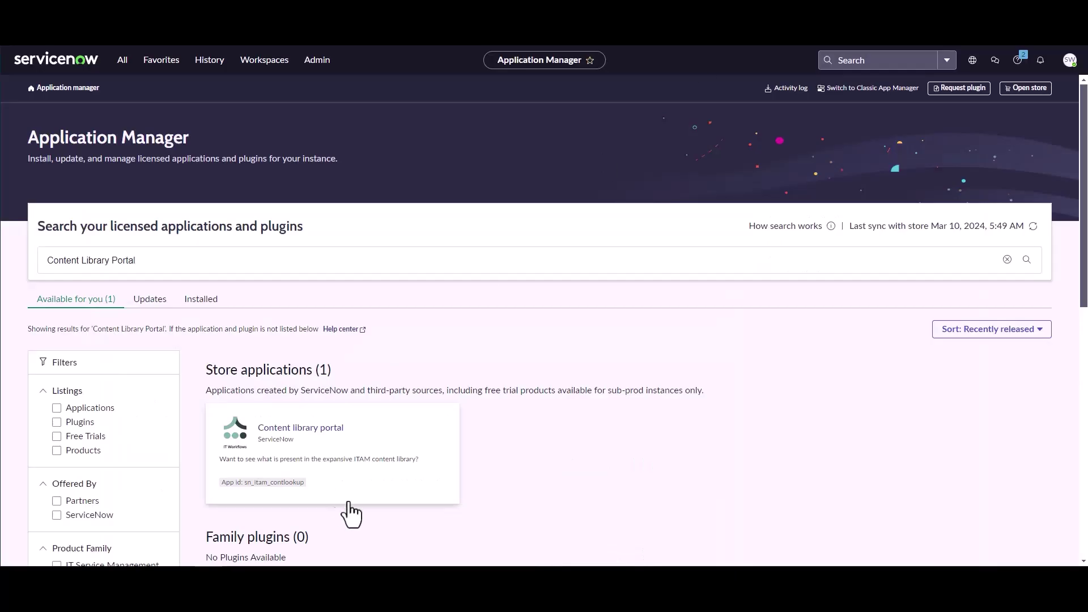
Install Content library portal 3.0.1 immediately and dismiss the installation success message.
left_click(261, 448)
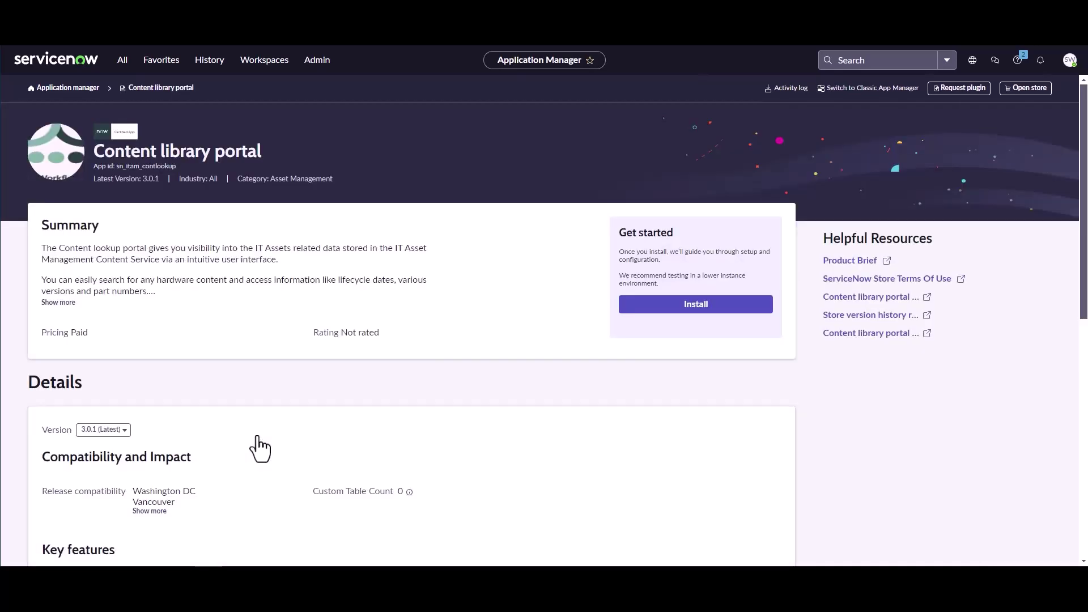
left_click(660, 308)
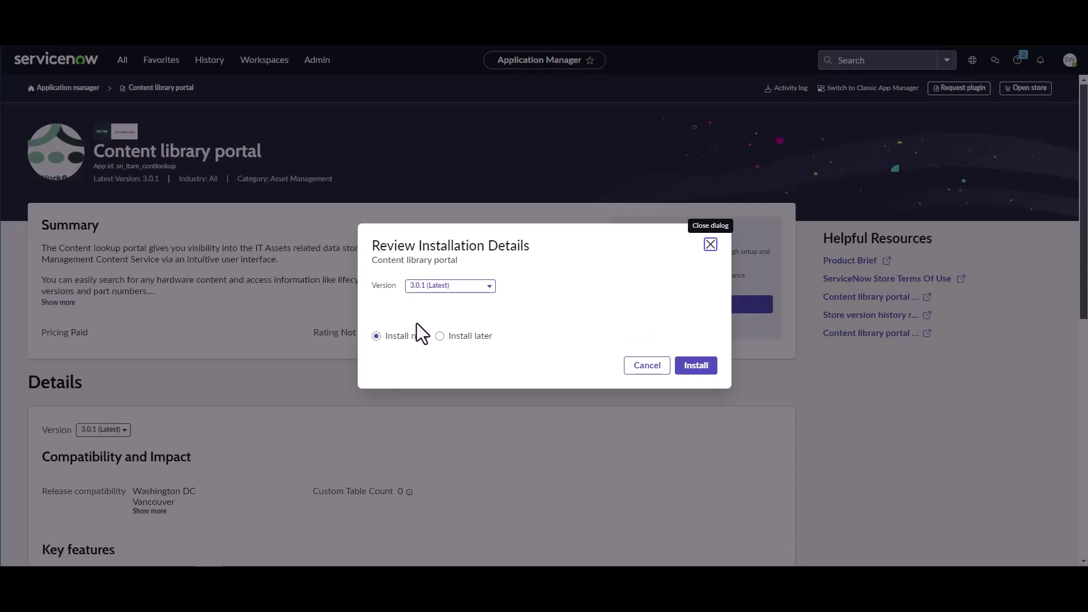
left_click(695, 367)
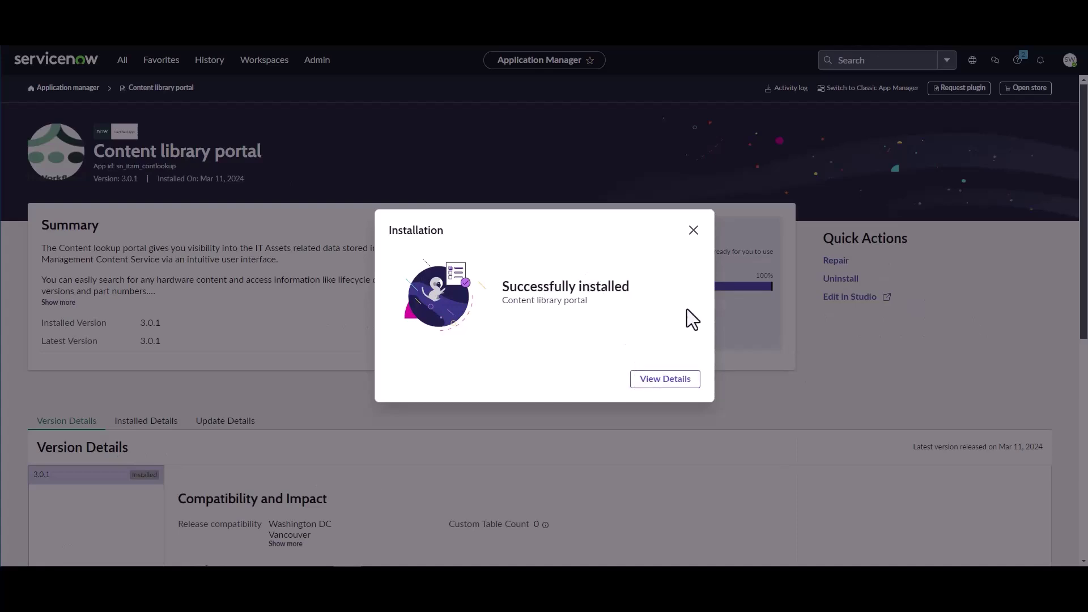
left_click(694, 229)
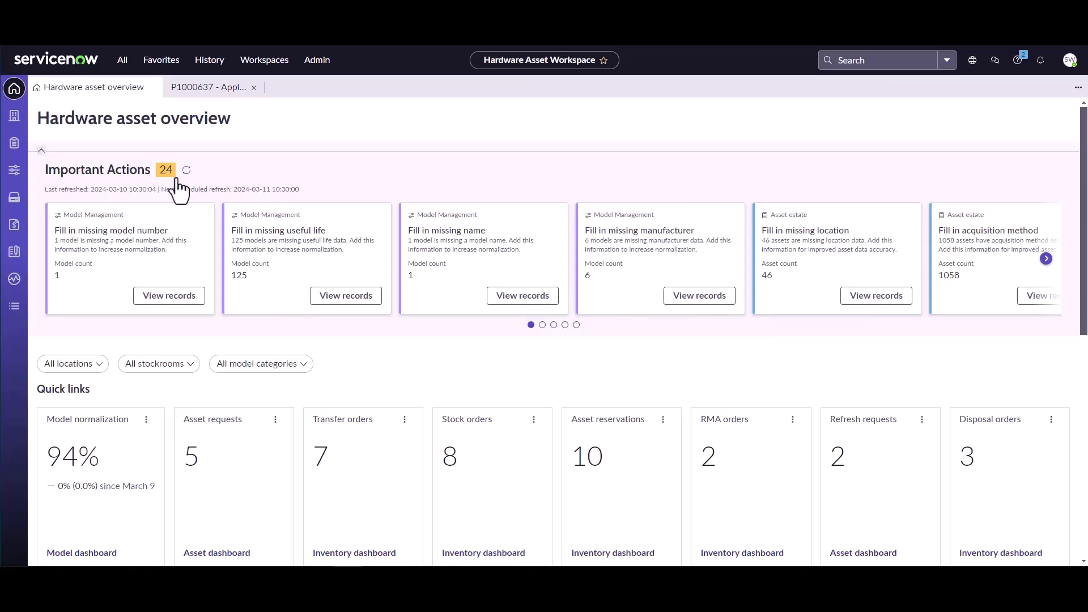
Open Content lookup from the Hardware Asset Workspace sidebar.
left_click(12, 199)
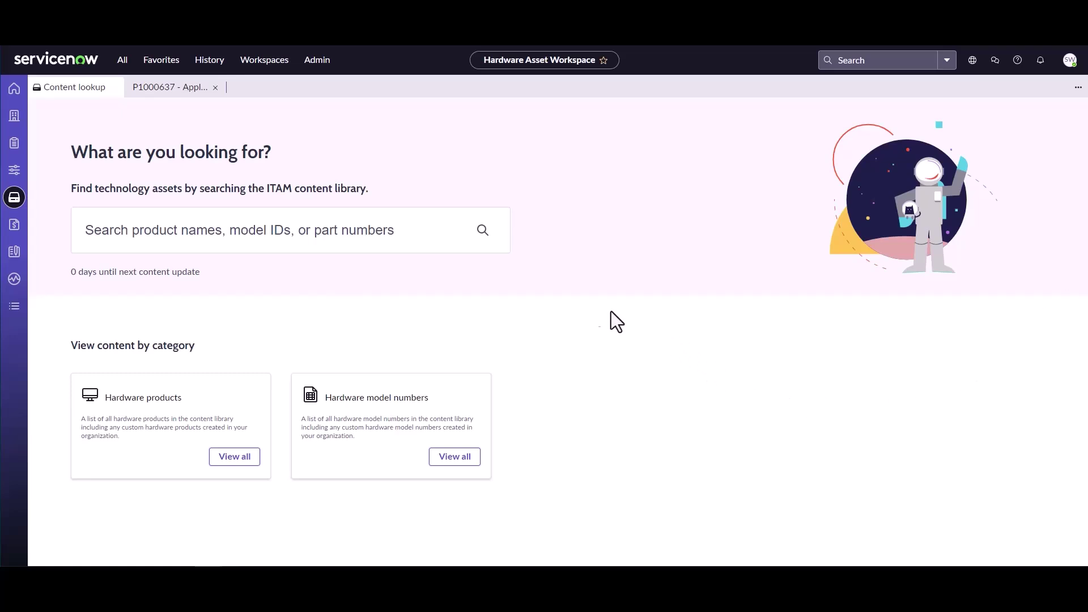
Search the content library for the pasted model number 20B7CTOCO1.
left_click(231, 233)
type("20B7CTOCO1")
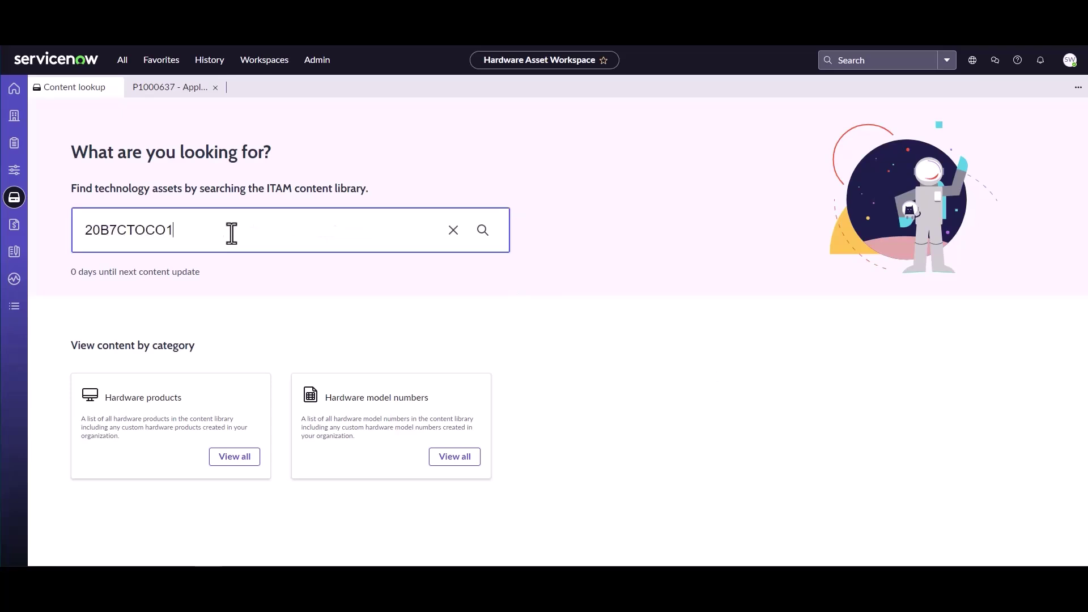
key("Return")
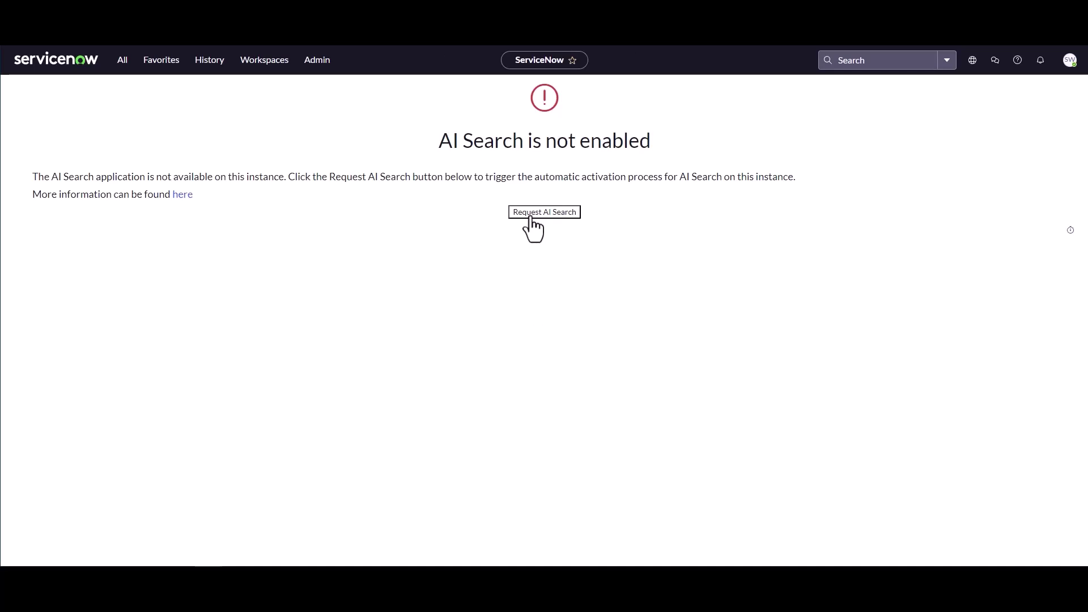
Request AI Search activation and confirm on AI Search Status that it reads enabled.
left_click(531, 217)
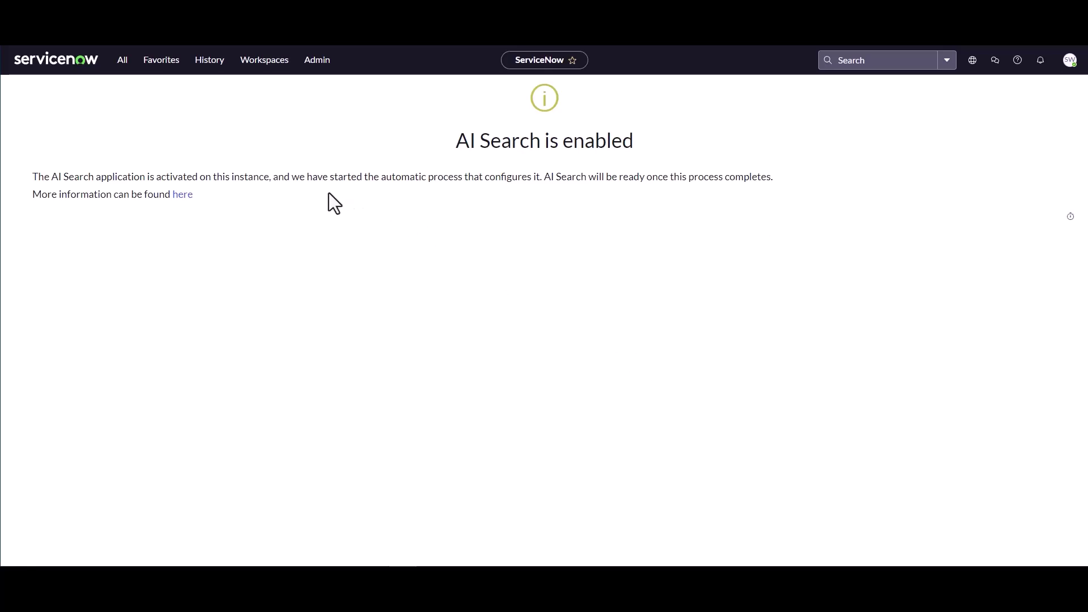
left_click(122, 61)
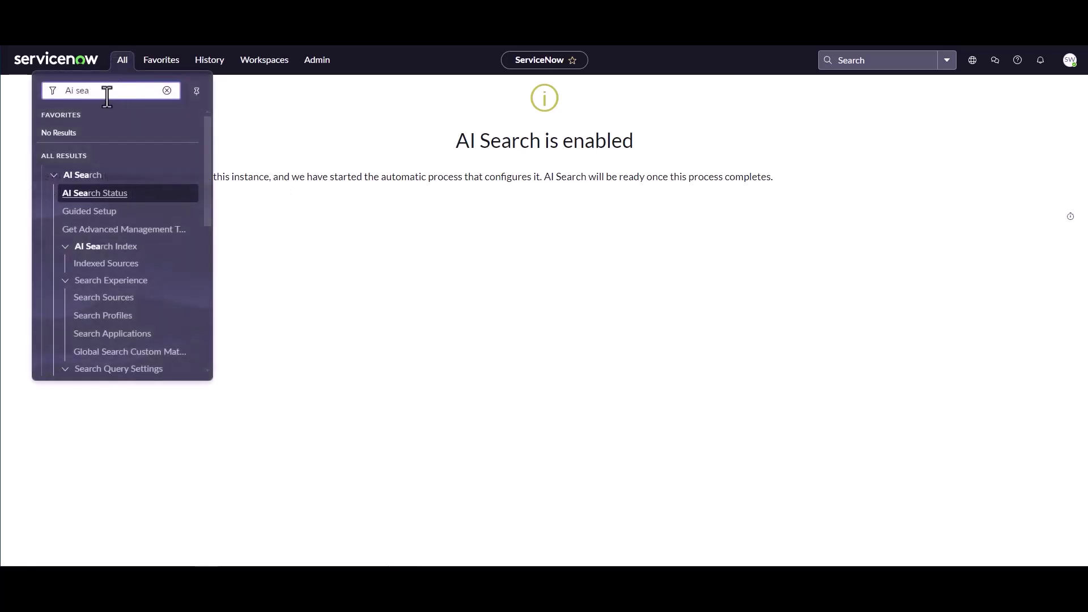
left_click(89, 196)
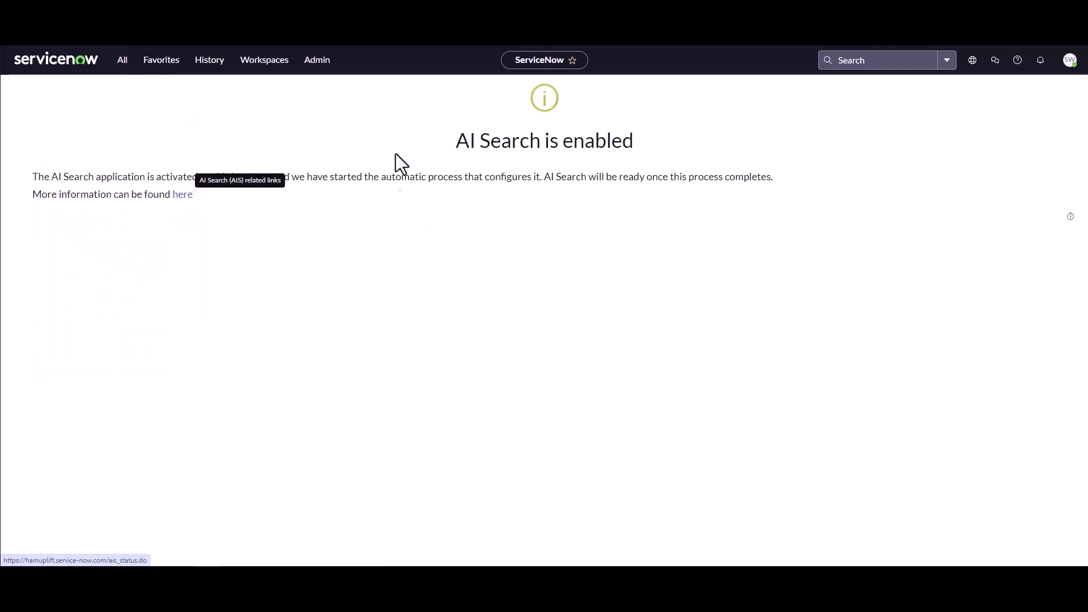
left_click_drag(445, 139, 634, 149)
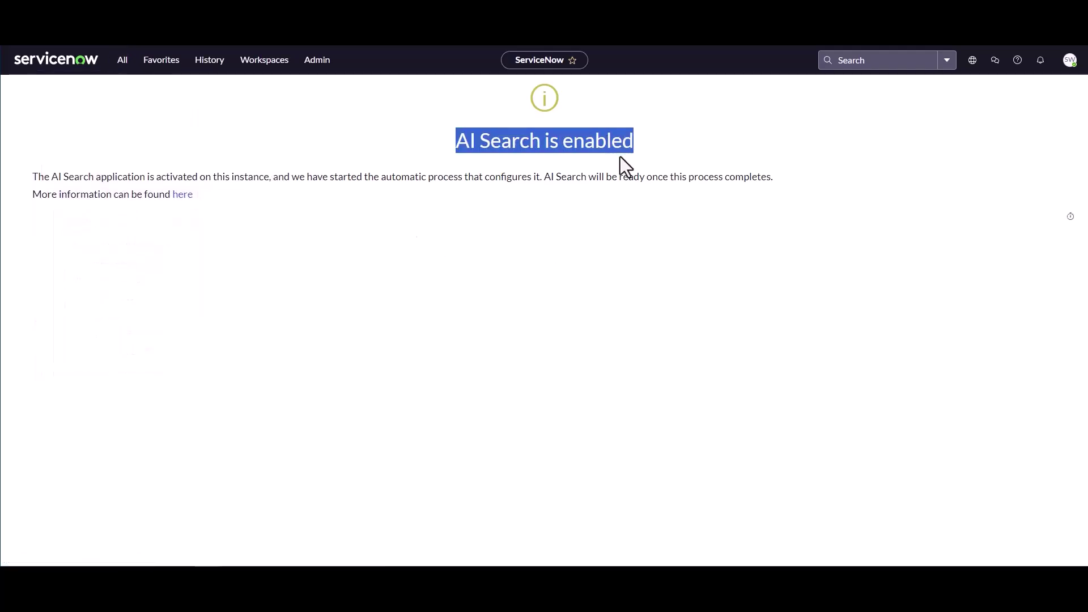
In Hardware Asset Workspace, search the content library for 'Thinkpad' and scroll through the 47302 results.
left_click(265, 67)
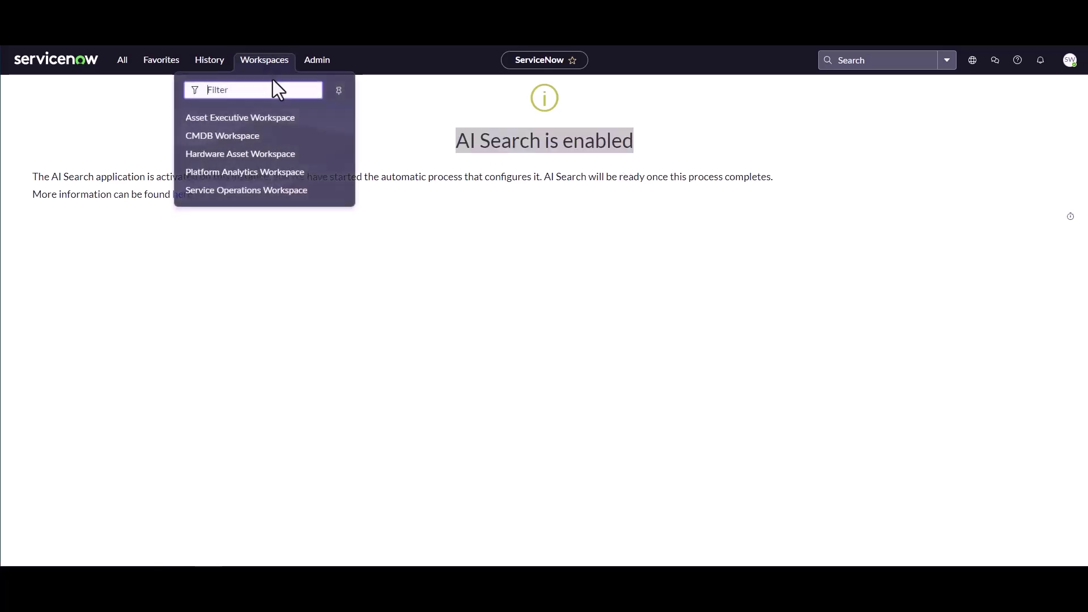
left_click(275, 159)
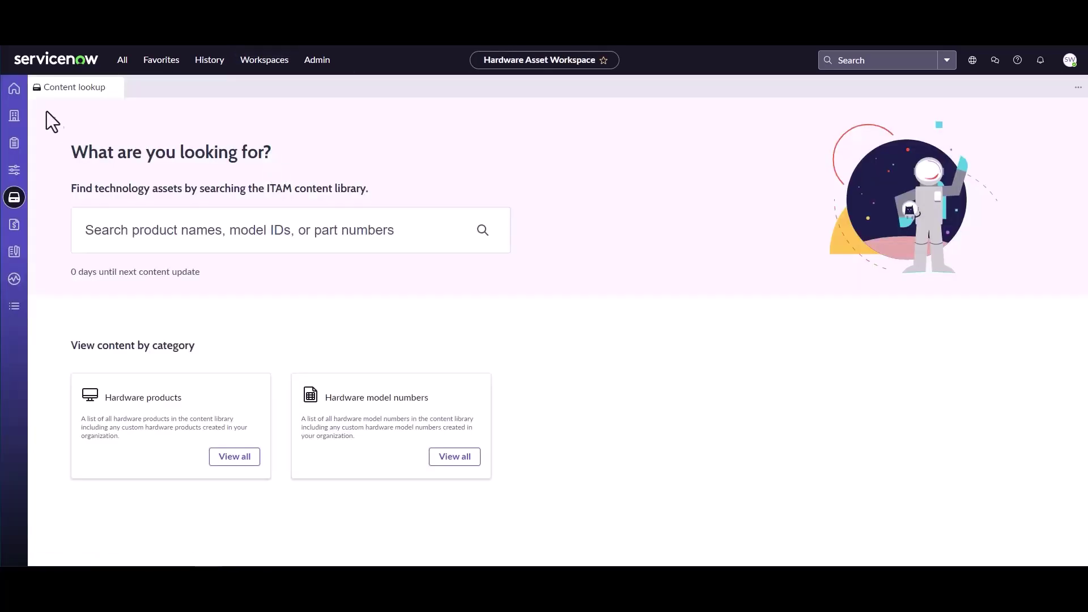
left_click(106, 226)
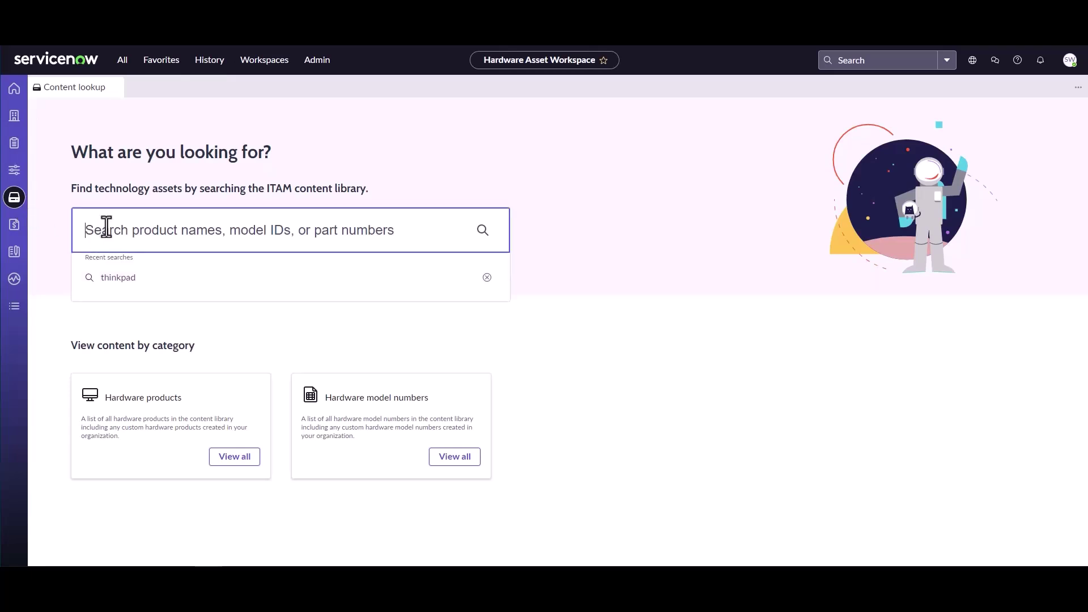
type("Thinkpad")
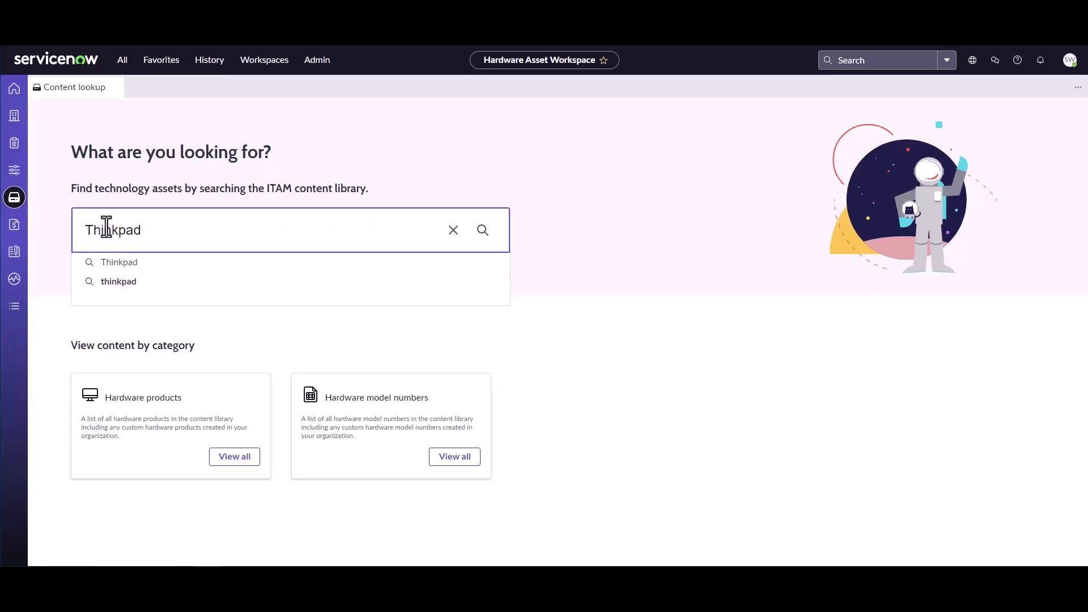
key("Return")
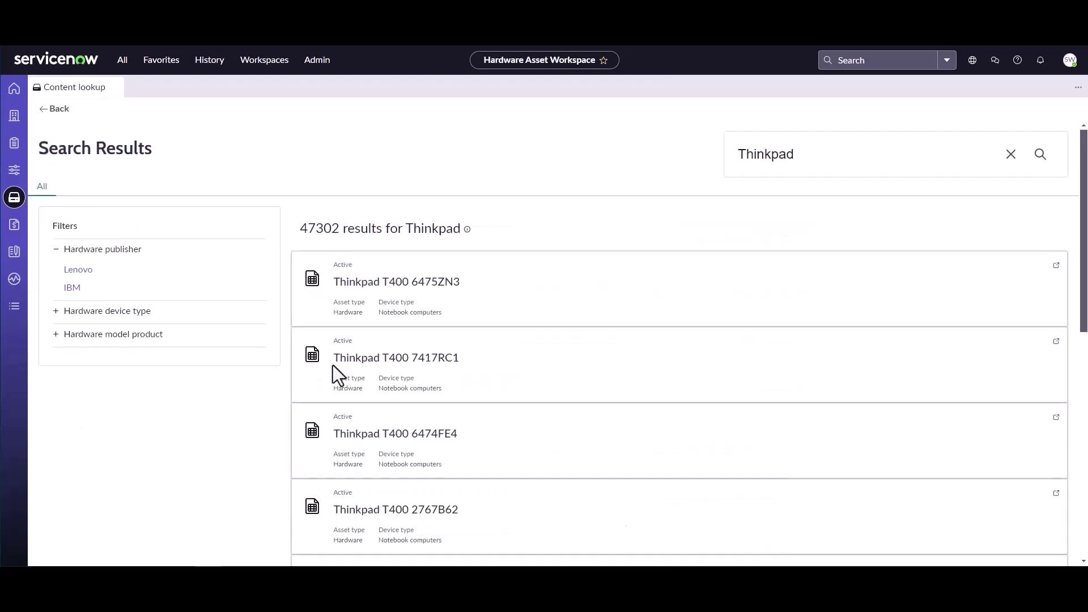
scroll(657, 359, "down", 3)
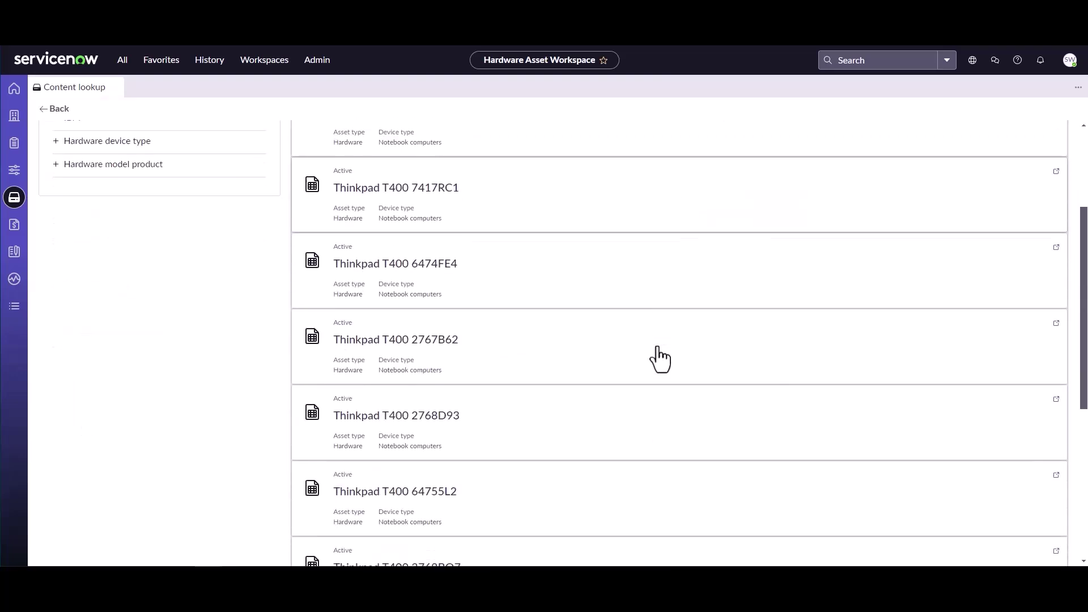
scroll(659, 359, "down", 6)
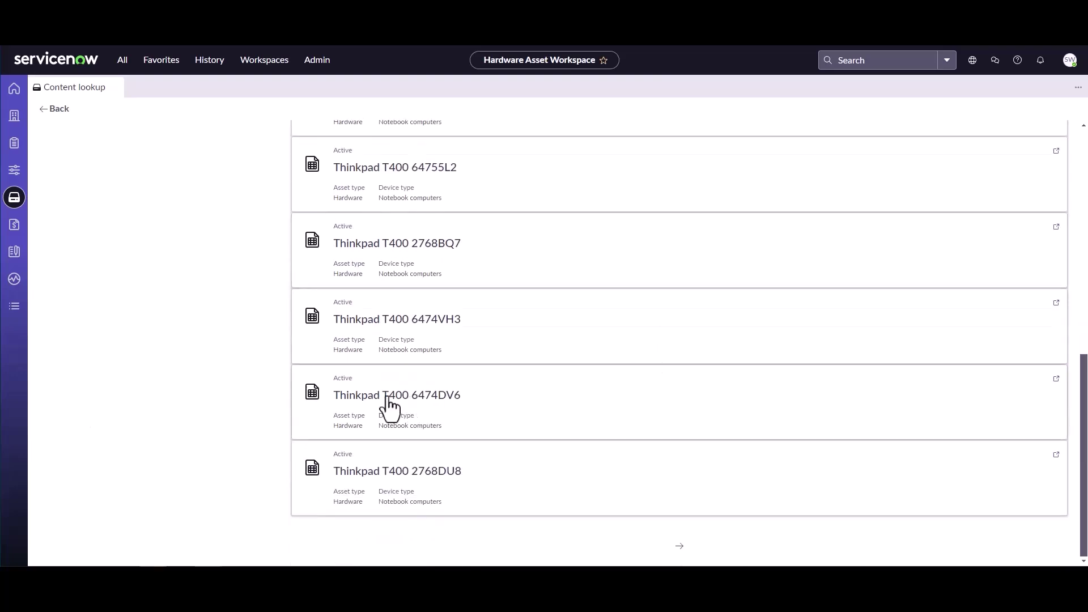
Open the Thinkpad T400 6474DV6 record and view its End of Sale and General Availability dates.
left_click(701, 439)
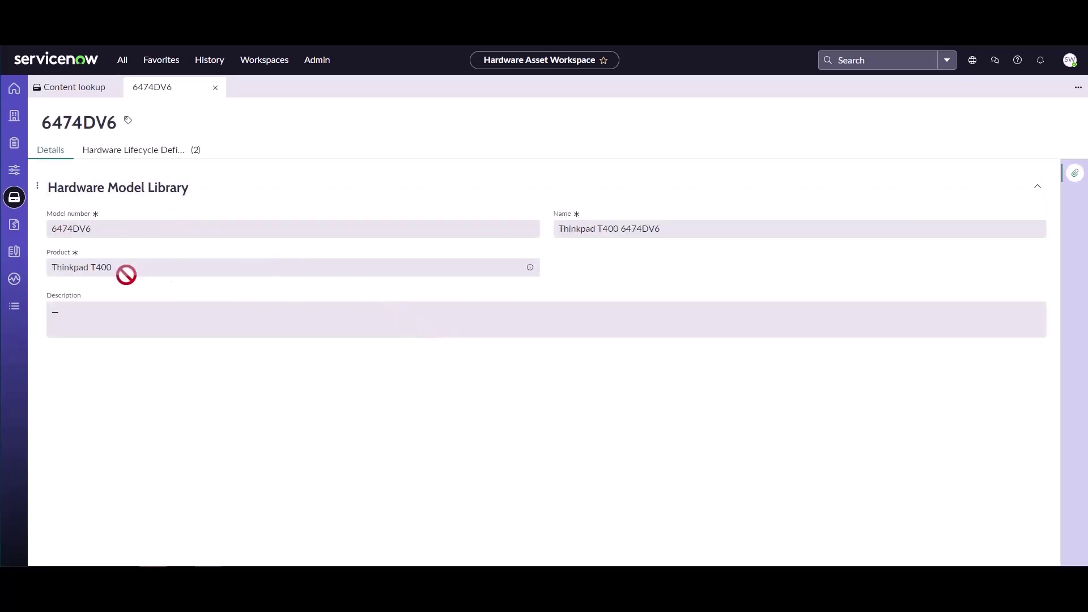
left_click(127, 157)
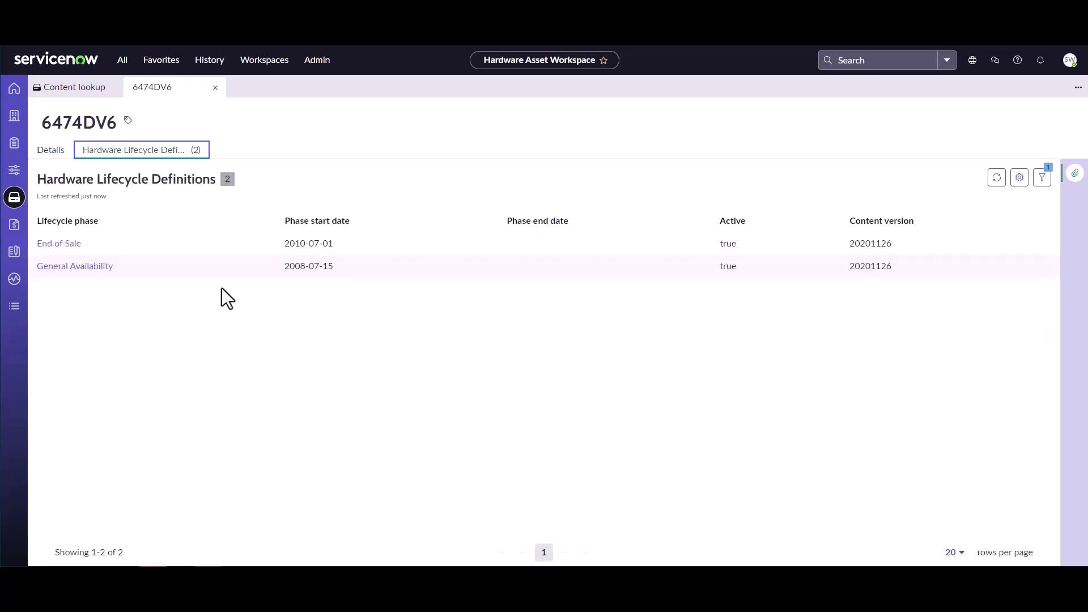